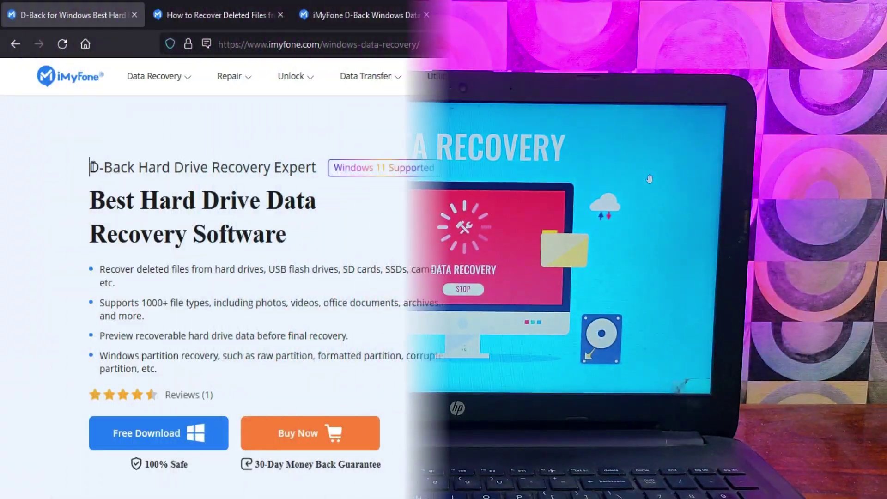
Skim the D-Back for Windows product page, highlighting its subheading and hard-drive recovery headline
{"action": "left_click_drag", "start_coordinate": [91, 168], "coordinate": [317, 169]}
{"action": "left_click_drag", "start_coordinate": [89, 199], "coordinate": [330, 231]}
{"action": "left_click", "coordinate": [328, 226]}
{"action": "scroll", "coordinate": [255, 295], "scroll_direction": "down", "scroll_amount": 7}
{"action": "scroll", "coordinate": [253, 302], "scroll_direction": "down", "scroll_amount": 5}
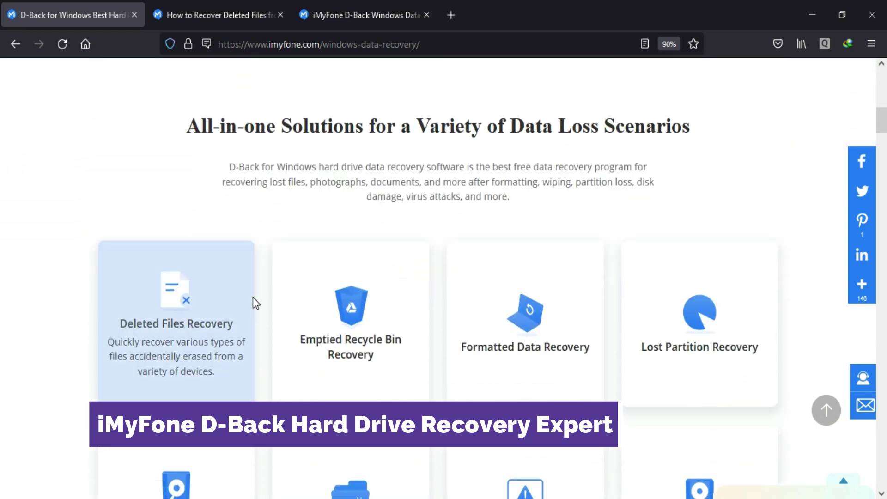
{"action": "scroll", "coordinate": [254, 301], "scroll_direction": "down", "scroll_amount": 4}
{"action": "scroll", "coordinate": [543, 144], "scroll_direction": "up", "scroll_amount": 2}
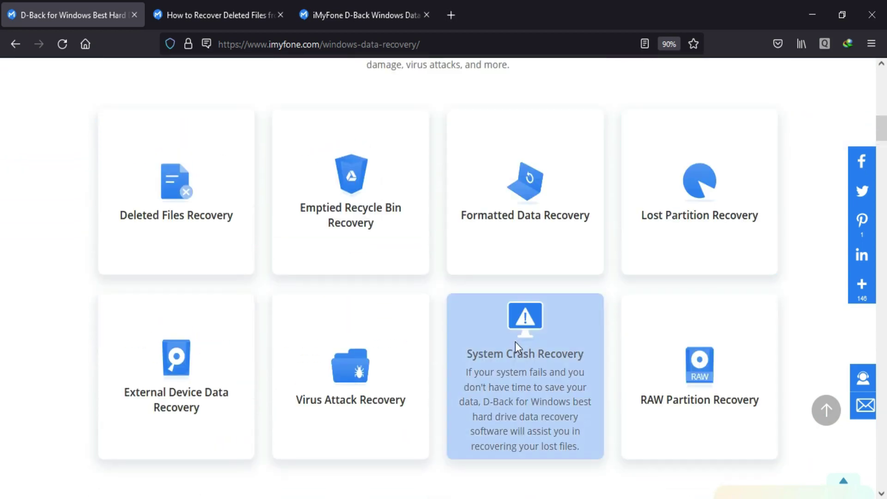
{"action": "scroll", "coordinate": [381, 331], "scroll_direction": "down", "scroll_amount": 6}
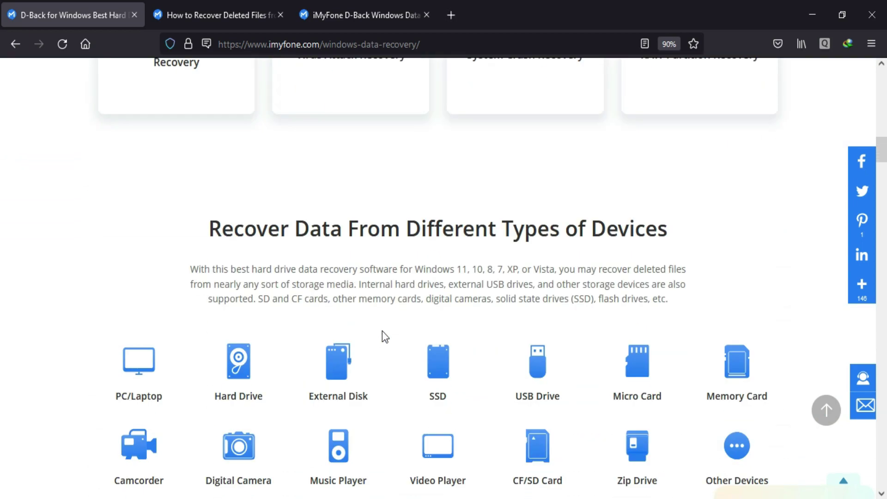
{"action": "scroll", "coordinate": [382, 331], "scroll_direction": "down", "scroll_amount": 2}
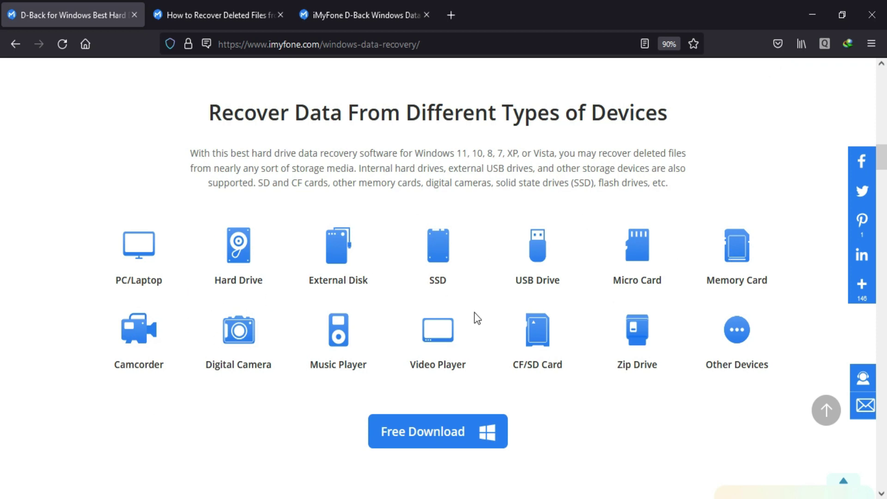
{"action": "scroll", "coordinate": [242, 293], "scroll_direction": "down", "scroll_amount": 2}
{"action": "scroll", "coordinate": [243, 288], "scroll_direction": "down", "scroll_amount": 4}
{"action": "scroll", "coordinate": [422, 220], "scroll_direction": "down", "scroll_amount": 3}
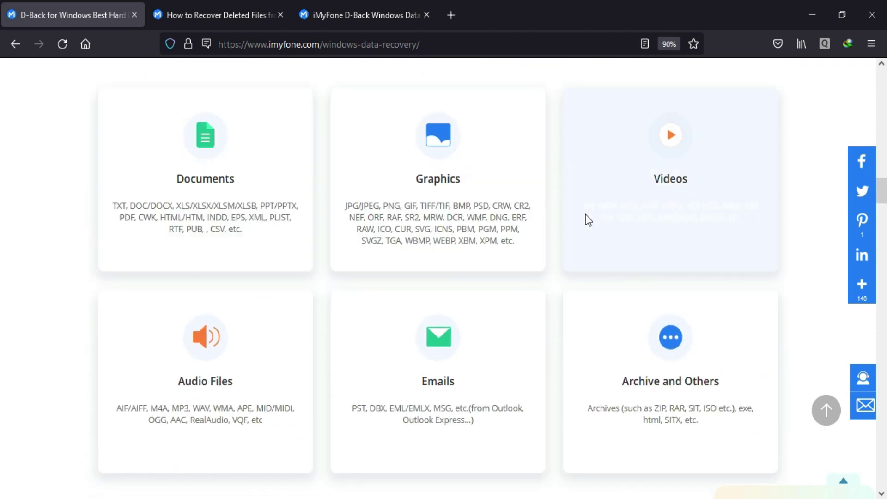
{"action": "scroll", "coordinate": [240, 356], "scroll_direction": "down", "scroll_amount": 4}
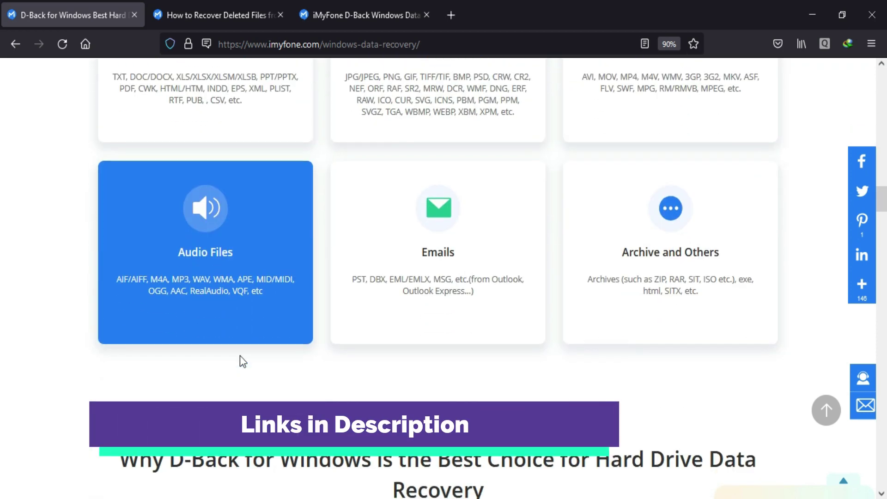
{"action": "scroll", "coordinate": [240, 361], "scroll_direction": "down", "scroll_amount": 5}
{"action": "scroll", "coordinate": [277, 366], "scroll_direction": "down", "scroll_amount": 2}
{"action": "scroll", "coordinate": [422, 302], "scroll_direction": "down", "scroll_amount": 1}
{"action": "scroll", "coordinate": [536, 282], "scroll_direction": "down", "scroll_amount": 2}
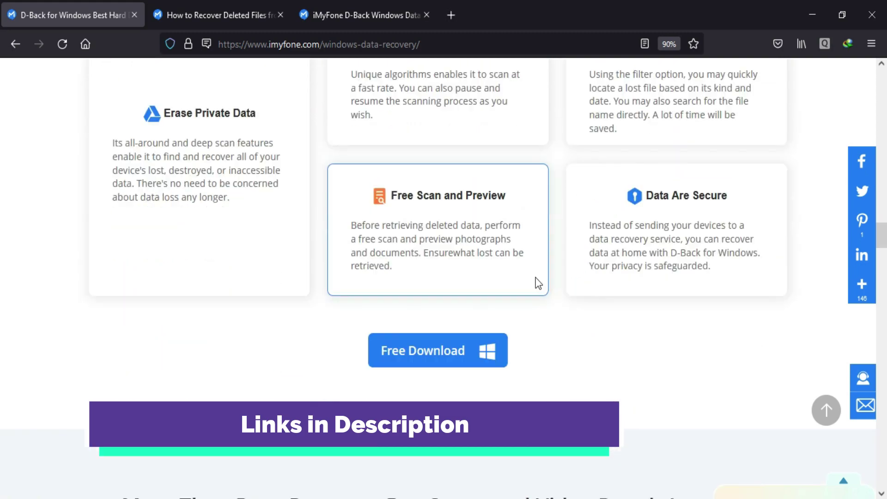
{"action": "scroll", "coordinate": [538, 283], "scroll_direction": "up", "scroll_amount": 10}
{"action": "scroll", "coordinate": [295, 366], "scroll_direction": "up", "scroll_amount": 10}
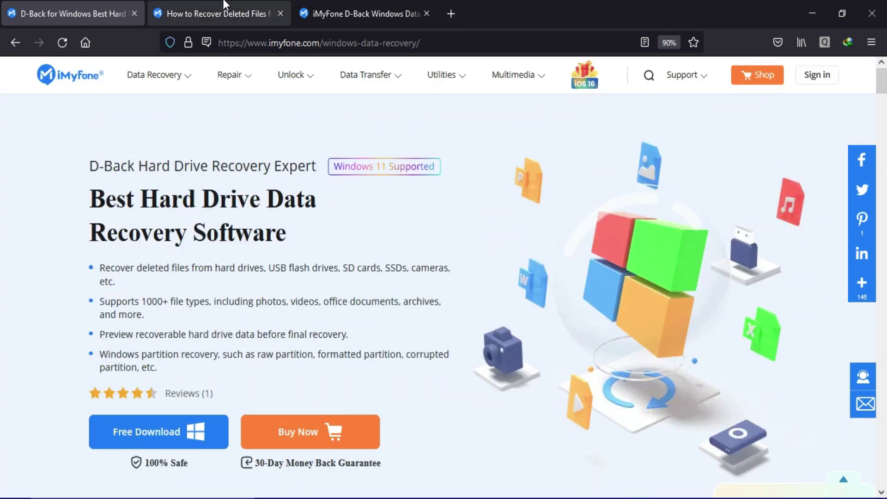
Skim the SD card recovery article, then return to the first tab's Mac recovery headline
{"action": "left_click", "coordinate": [208, 13]}
{"action": "left_click_drag", "start_coordinate": [222, 132], "coordinate": [625, 167]}
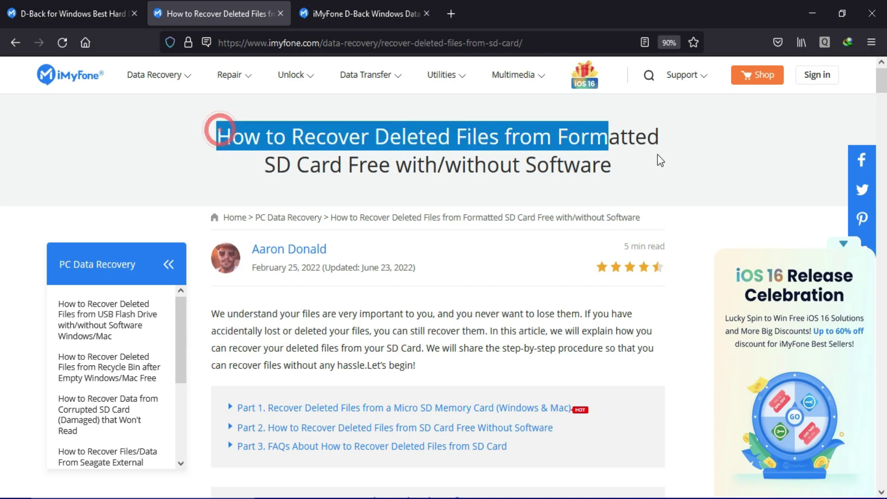
{"action": "left_click", "coordinate": [625, 159]}
{"action": "scroll", "coordinate": [624, 159], "scroll_direction": "down", "scroll_amount": 10}
{"action": "scroll", "coordinate": [415, 245], "scroll_direction": "down", "scroll_amount": 5}
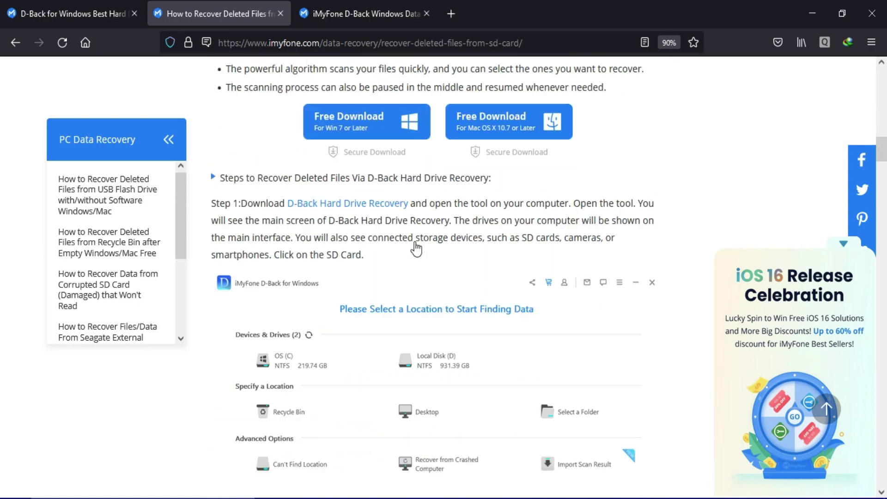
{"action": "scroll", "coordinate": [415, 244], "scroll_direction": "down", "scroll_amount": 5}
{"action": "scroll", "coordinate": [414, 243], "scroll_direction": "down", "scroll_amount": 5}
{"action": "scroll", "coordinate": [407, 251], "scroll_direction": "down", "scroll_amount": 5}
{"action": "scroll", "coordinate": [400, 255], "scroll_direction": "down", "scroll_amount": 5}
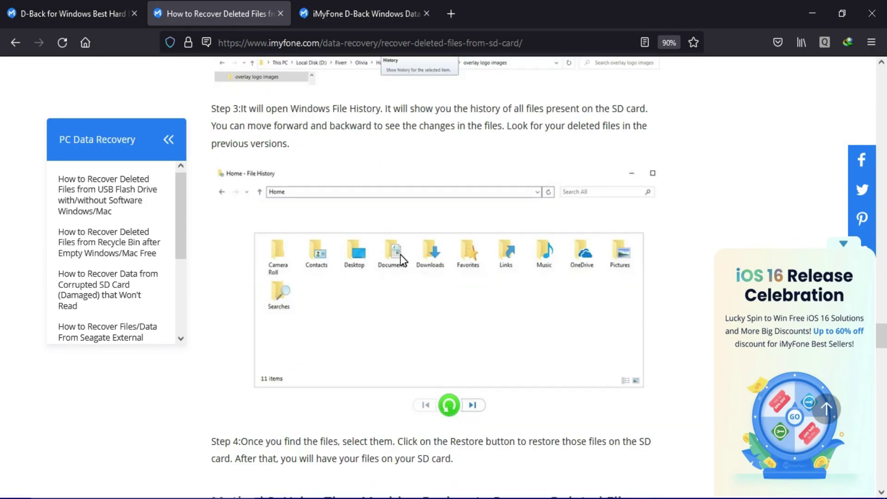
{"action": "scroll", "coordinate": [400, 256], "scroll_direction": "down", "scroll_amount": 10}
{"action": "scroll", "coordinate": [4, 426], "scroll_direction": "up", "scroll_amount": 10}
{"action": "scroll", "coordinate": [2, 429], "scroll_direction": "up", "scroll_amount": 15}
{"action": "scroll", "coordinate": [689, 346], "scroll_direction": "up", "scroll_amount": 10}
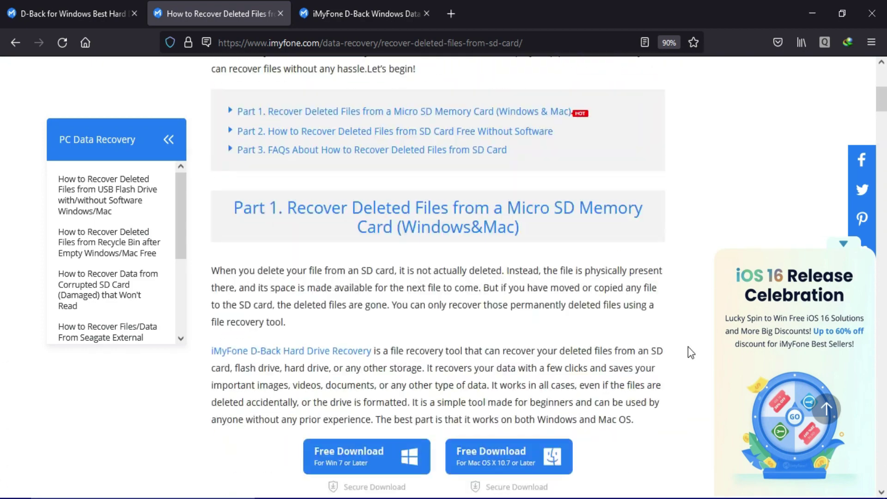
{"action": "scroll", "coordinate": [688, 346], "scroll_direction": "up", "scroll_amount": 5}
{"action": "left_click", "coordinate": [74, 13]}
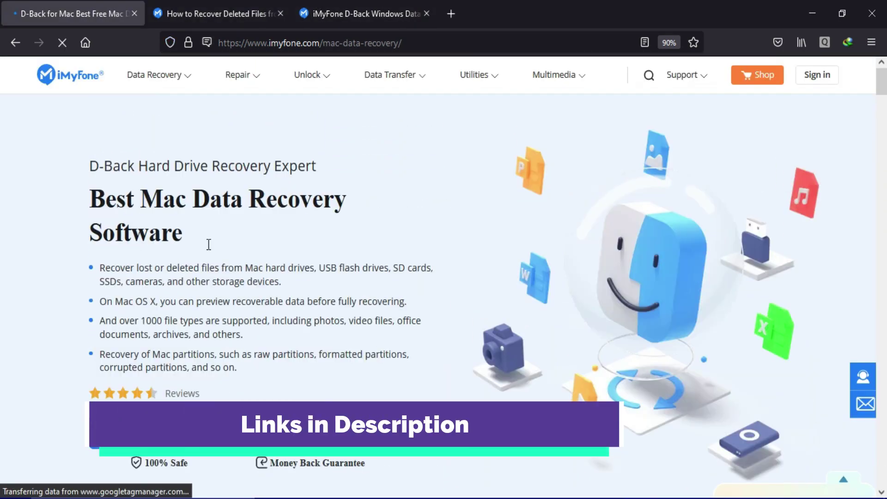
{"action": "left_click_drag", "start_coordinate": [205, 242], "coordinate": [84, 205]}
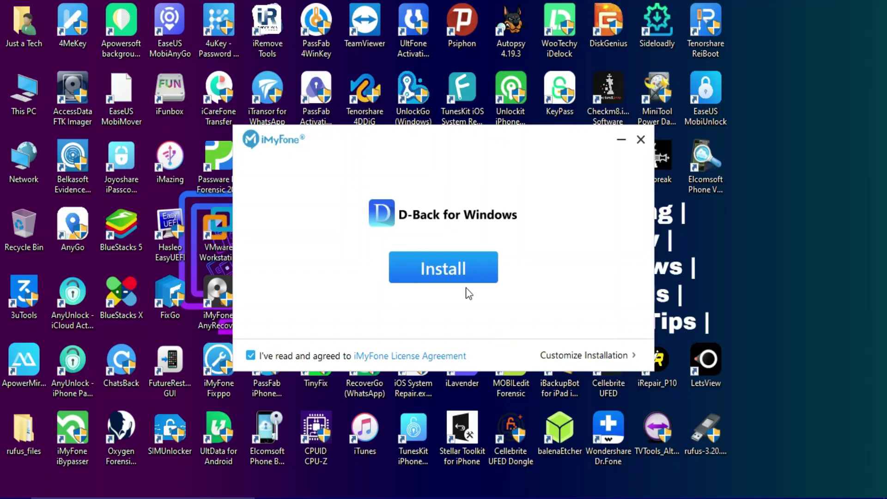
Install D-Back for Windows and start it once the progress bar finishes
{"action": "left_click", "coordinate": [462, 277]}
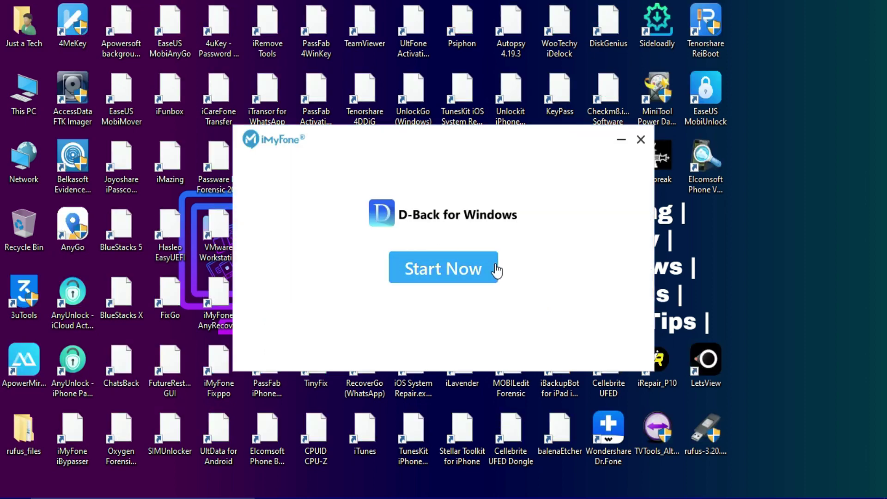
{"action": "left_click", "coordinate": [496, 270]}
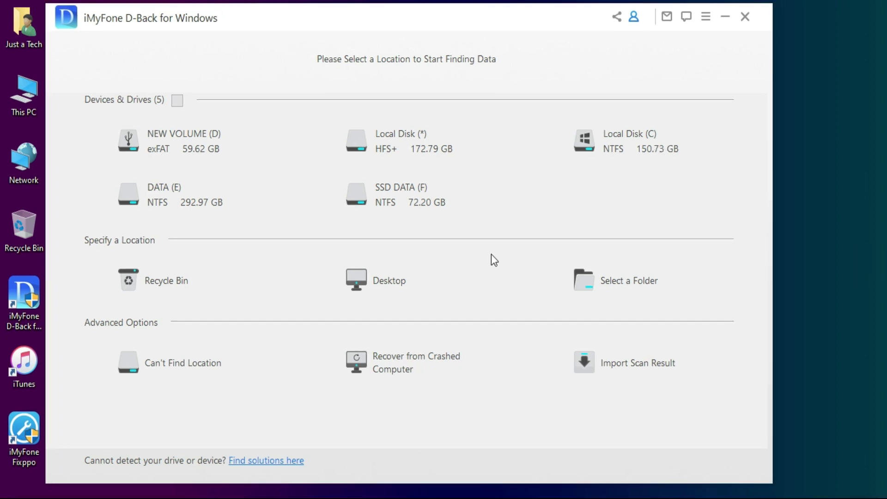
Start a quick scan, stop it, and dismiss the save-scan prompt
{"action": "left_click", "coordinate": [165, 199]}
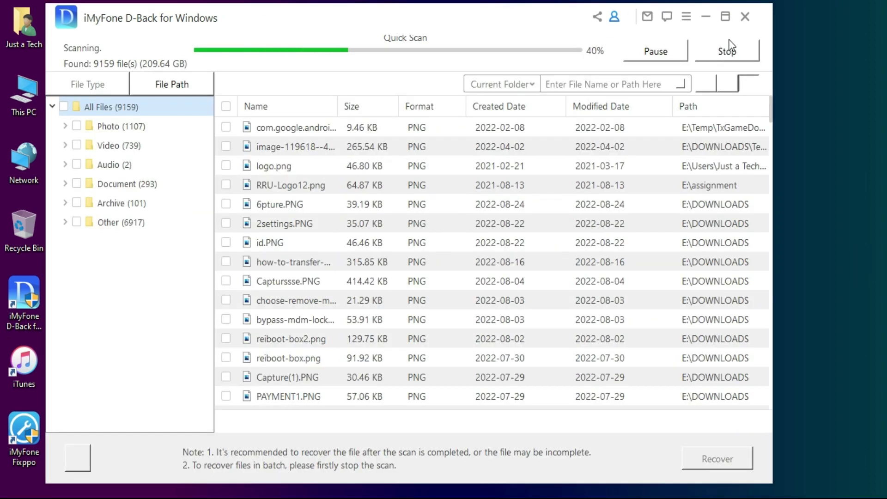
{"action": "left_click", "coordinate": [727, 51]}
{"action": "left_click", "coordinate": [384, 291]}
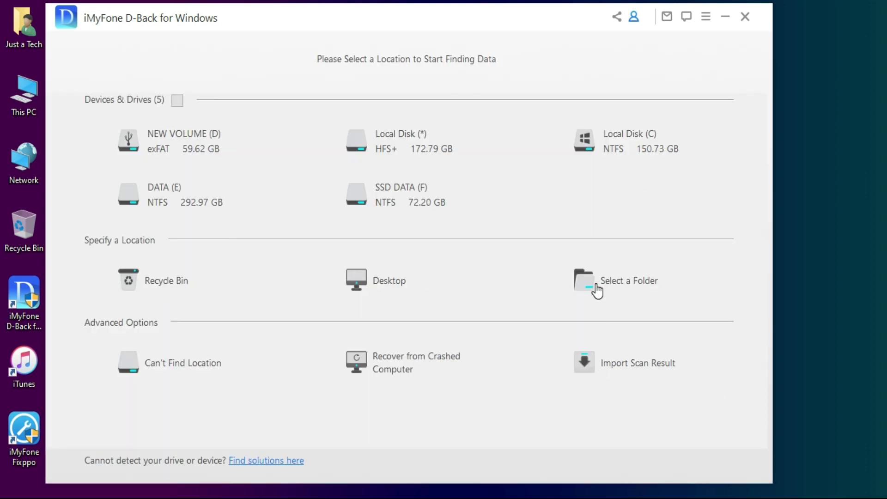
Open and close the Select a Folder chooser, then open This PC in File Explorer
{"action": "left_click", "coordinate": [598, 296]}
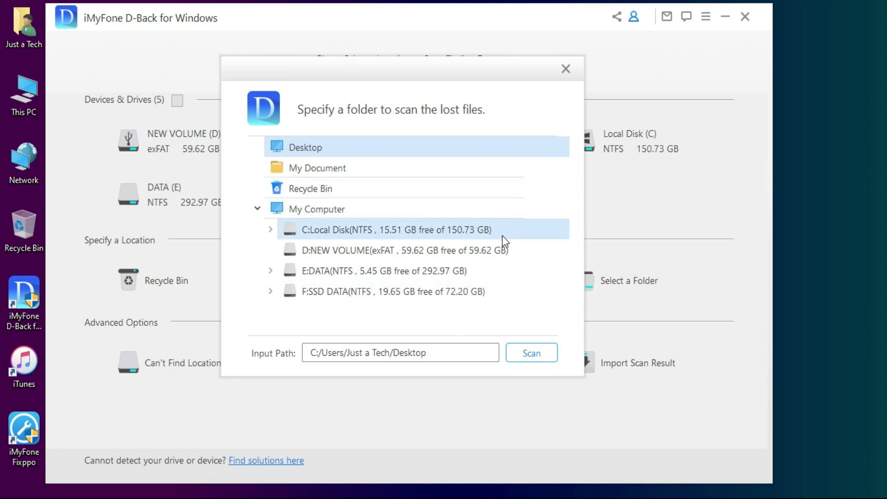
{"action": "left_click", "coordinate": [565, 69]}
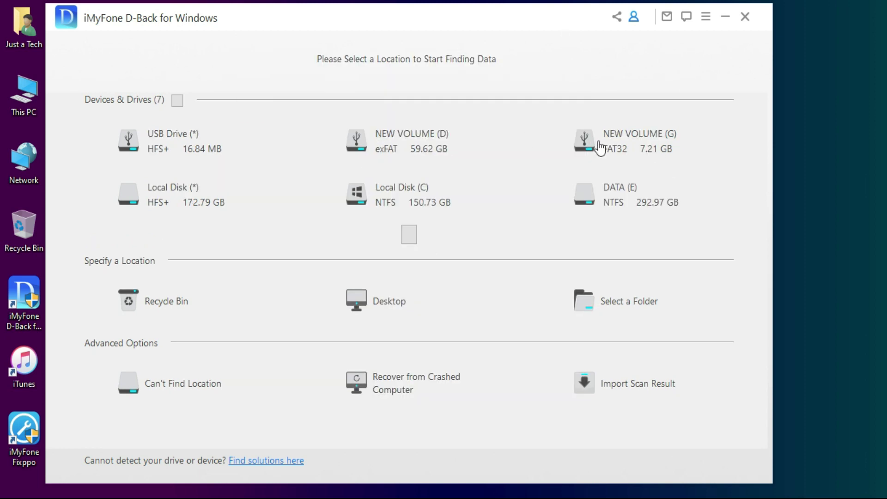
{"action": "double_click", "coordinate": [20, 100]}
Review the eight files on NEW VOLUME (G:), including Text.txt, logo.jpg and document.docx
{"action": "double_click", "coordinate": [264, 308]}
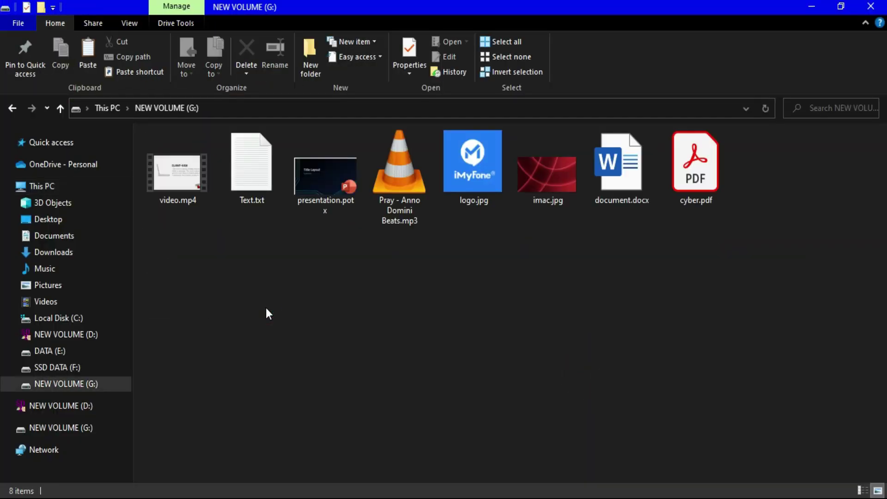
{"action": "left_click", "coordinate": [270, 185]}
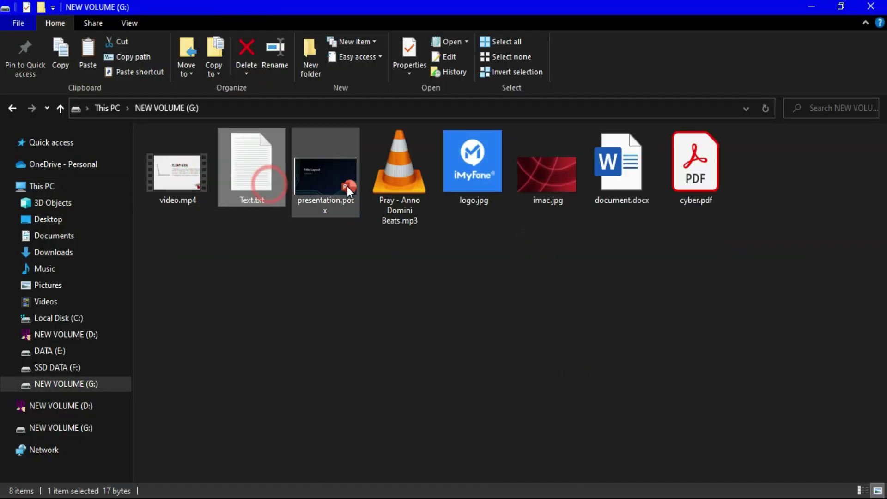
{"action": "left_click", "coordinate": [398, 185]}
{"action": "left_click", "coordinate": [472, 183]}
{"action": "left_click", "coordinate": [547, 182]}
{"action": "left_click", "coordinate": [621, 180]}
{"action": "left_click_drag", "start_coordinate": [769, 194], "coordinate": [144, 180]}
{"action": "left_click", "coordinate": [452, 259]}
{"action": "left_click", "coordinate": [12, 108]}
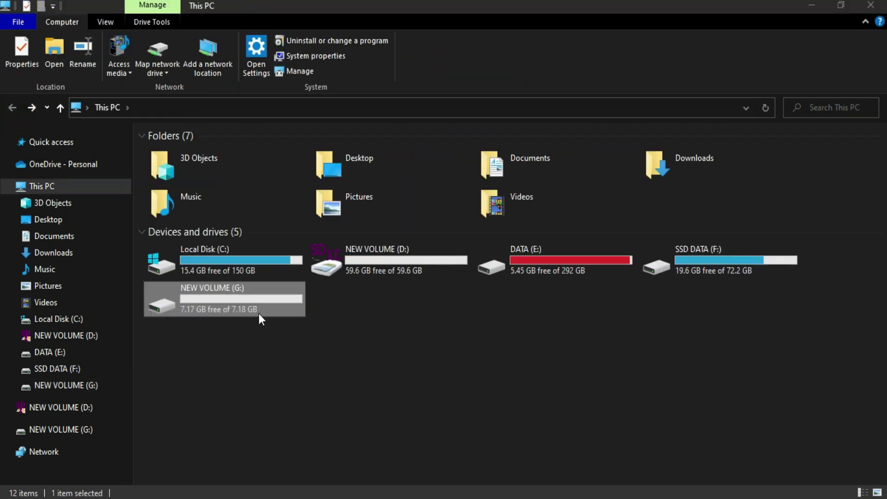
Quick-format drive G:, accepting the data-erase warning, and confirm it opens empty
{"action": "right_click", "coordinate": [256, 303]}
{"action": "left_click", "coordinate": [199, 368]}
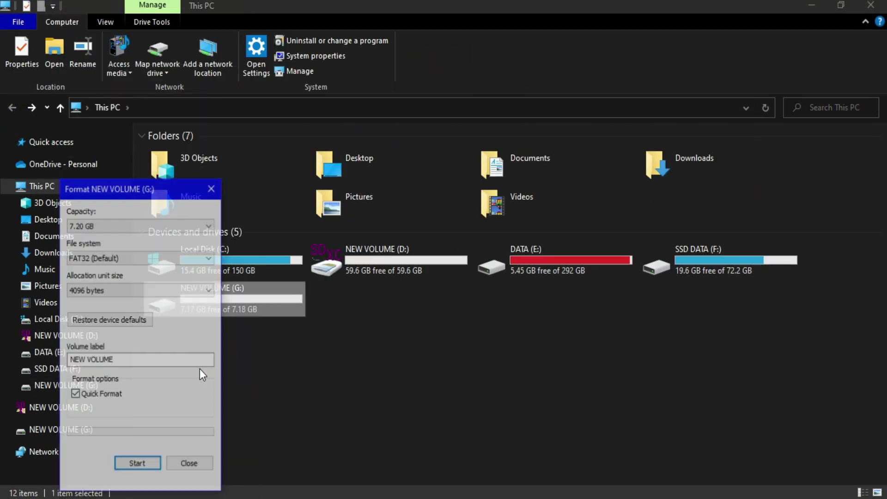
{"action": "left_click", "coordinate": [138, 466]}
{"action": "left_click", "coordinate": [487, 260]}
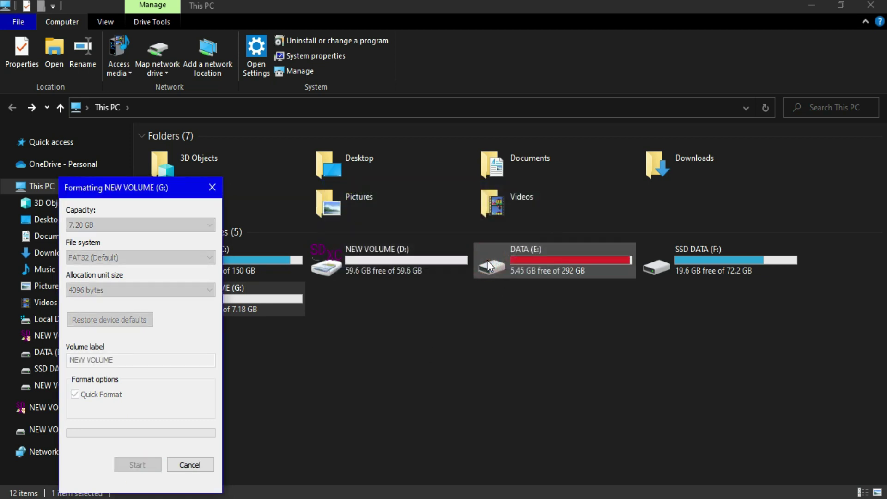
{"action": "left_click", "coordinate": [532, 254]}
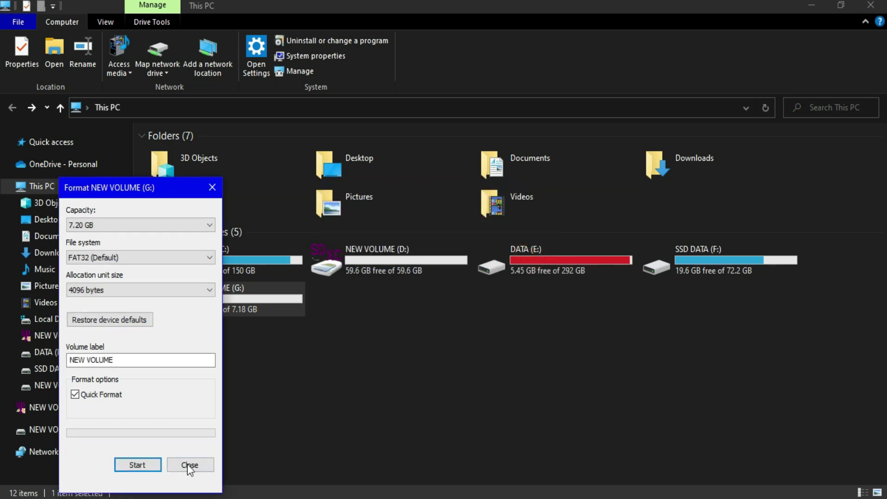
{"action": "left_click", "coordinate": [189, 465]}
{"action": "double_click", "coordinate": [258, 307]}
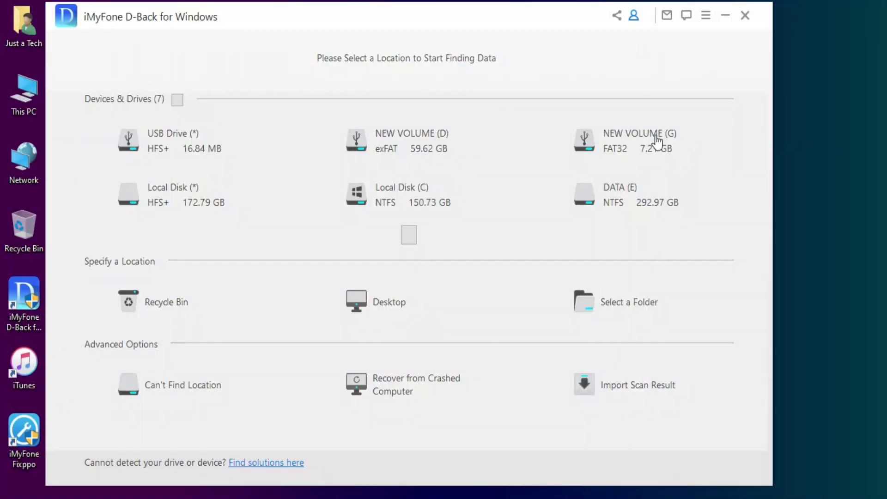
Scan the 7.21 GB NEW VOLUME (G) drive and browse its Photo, Audio, Archive and Other results
{"action": "left_click", "coordinate": [658, 141]}
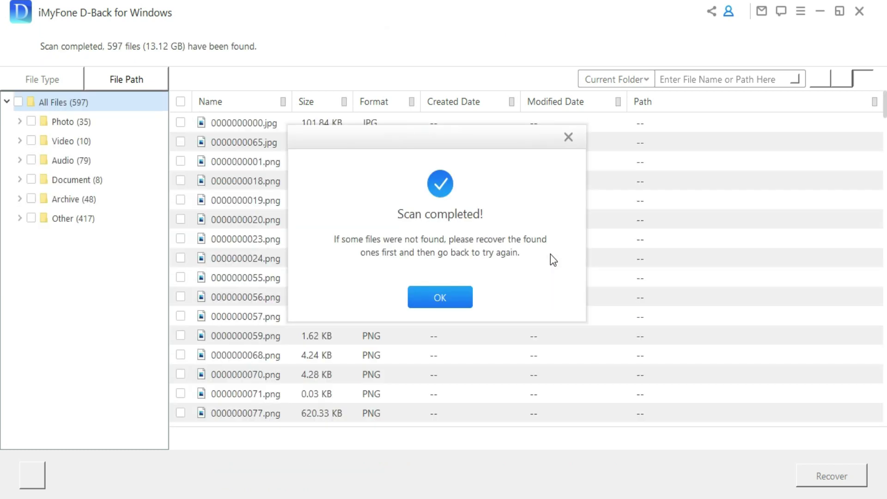
{"action": "left_click", "coordinate": [430, 304]}
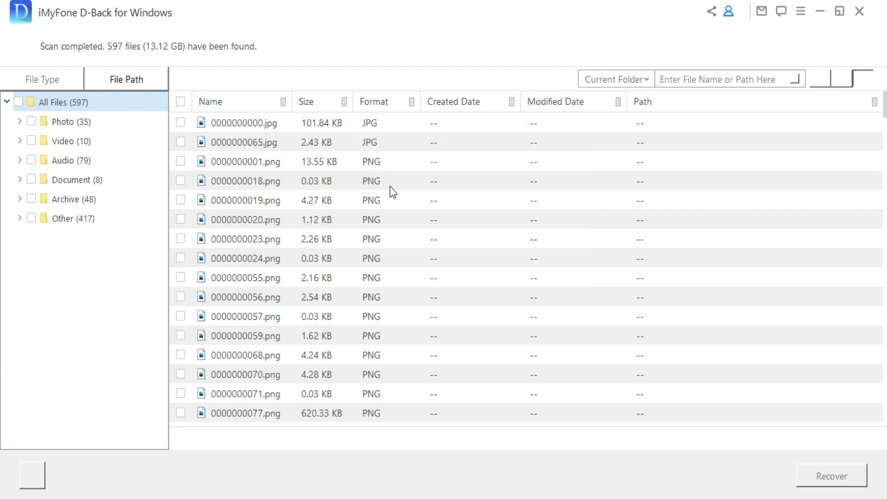
{"action": "left_click", "coordinate": [50, 122]}
{"action": "left_click", "coordinate": [60, 160]}
{"action": "left_click", "coordinate": [60, 199]}
{"action": "left_click", "coordinate": [65, 220]}
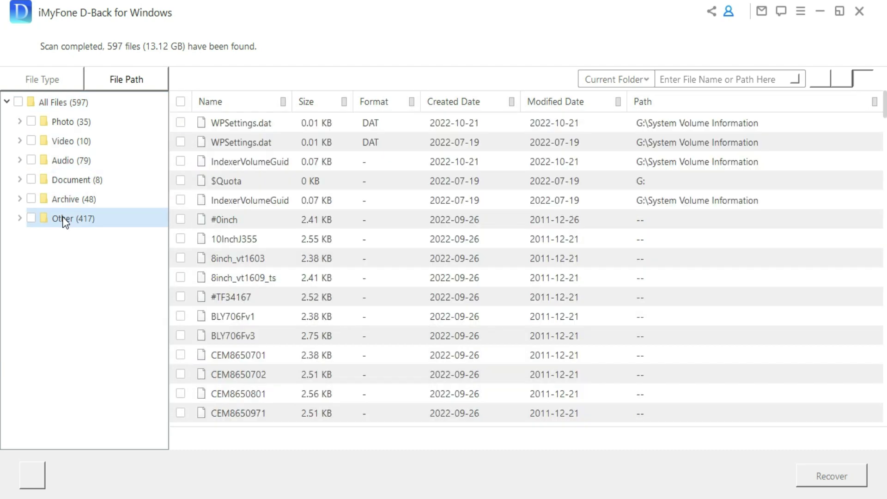
Browse results by partition — G: Raw Files, NTFS and FAT32 — then return to All Files (597)
{"action": "left_click", "coordinate": [62, 104]}
{"action": "left_click", "coordinate": [153, 79]}
{"action": "left_click", "coordinate": [48, 125]}
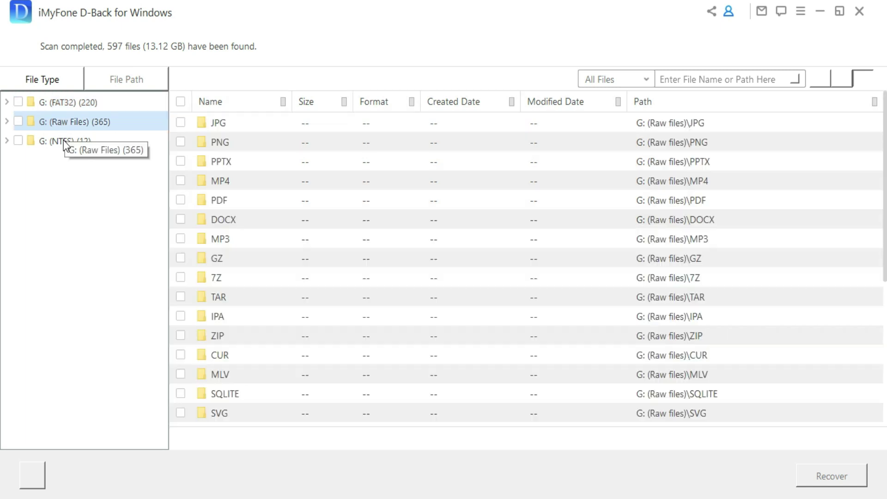
{"action": "left_click", "coordinate": [64, 142]}
{"action": "left_click", "coordinate": [70, 103]}
{"action": "left_click", "coordinate": [52, 84]}
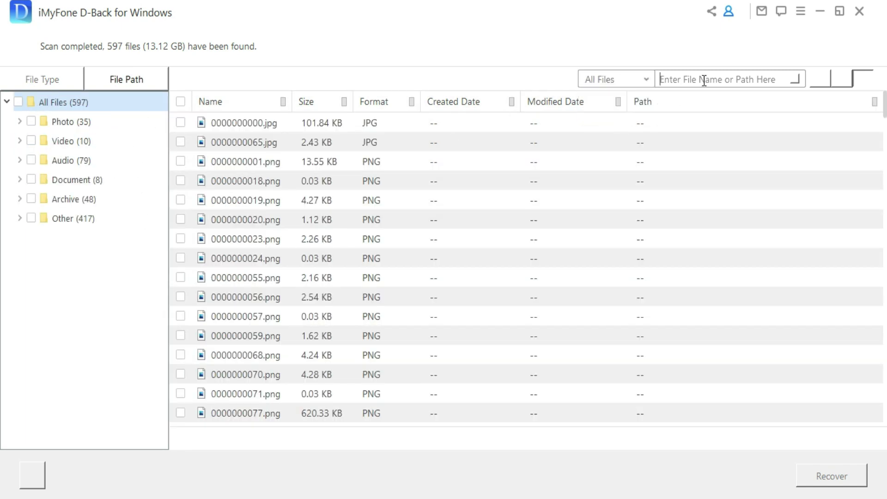
Filter results to files modified in the last 7 days and switch to thumbnail view
{"action": "left_click", "coordinate": [853, 83]}
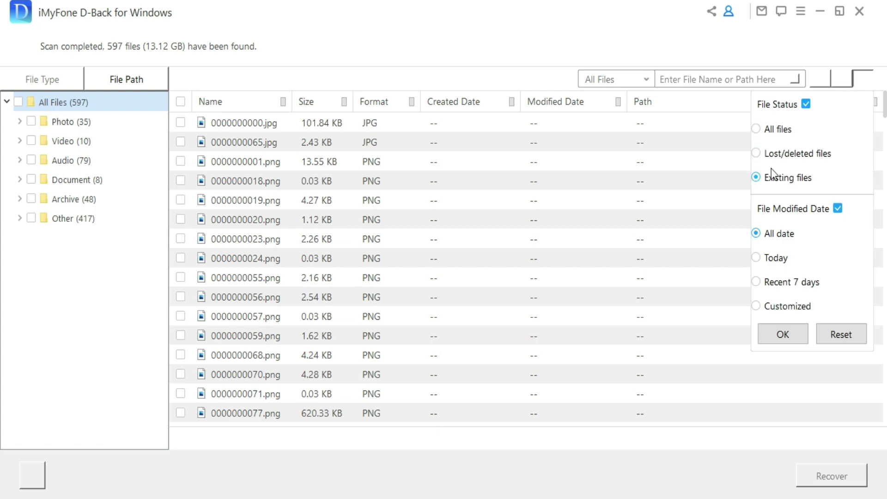
{"action": "left_click", "coordinate": [776, 283]}
{"action": "left_click", "coordinate": [841, 81]}
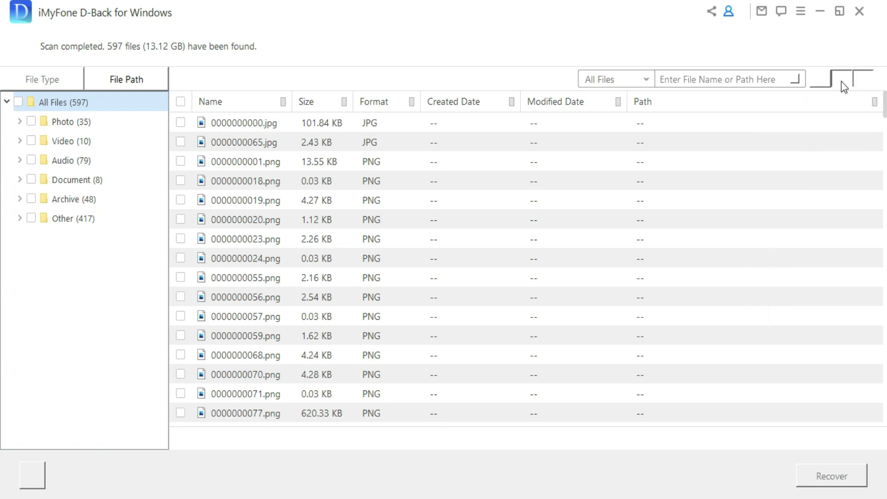
{"action": "scroll", "coordinate": [371, 220], "scroll_direction": "down", "scroll_amount": 10}
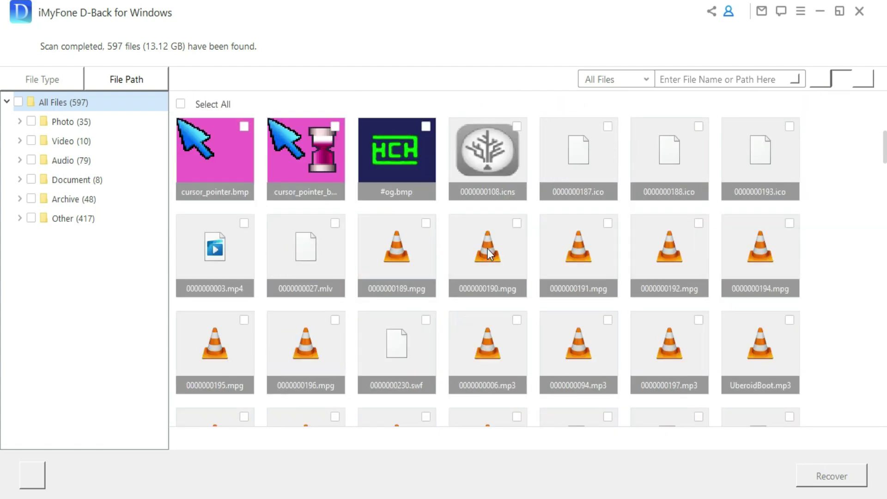
{"action": "scroll", "coordinate": [323, 231], "scroll_direction": "down", "scroll_amount": 5}
Browse the Video, Photo, Document and Other thumbnails, ending on the All Files category view
{"action": "left_click", "coordinate": [69, 141]}
{"action": "left_click", "coordinate": [69, 122]}
{"action": "left_click", "coordinate": [78, 181]}
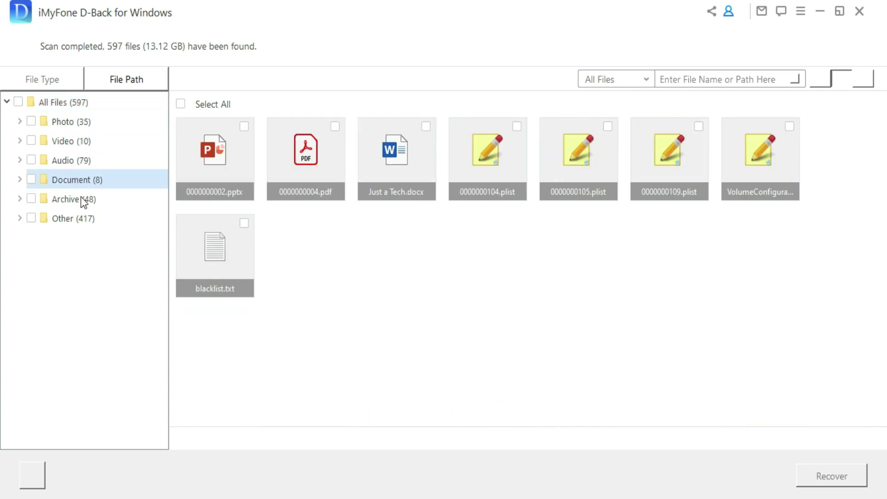
{"action": "left_click", "coordinate": [72, 218]}
{"action": "left_click", "coordinate": [63, 102]}
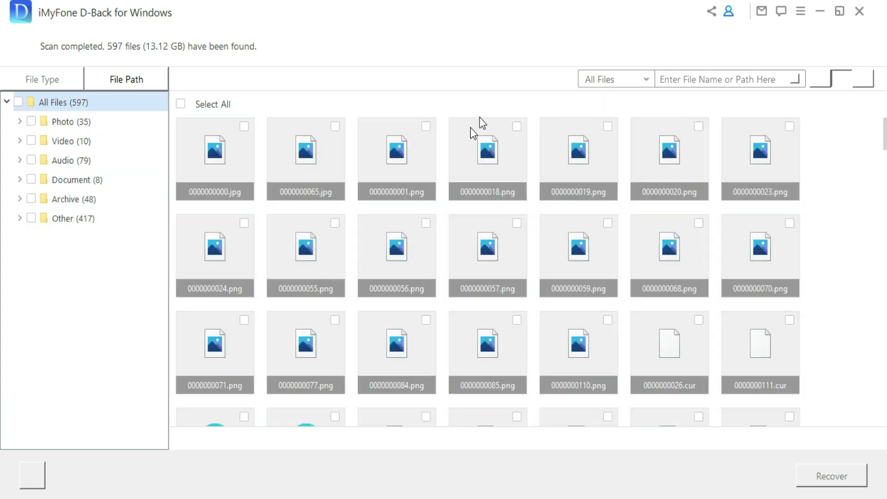
{"action": "left_click", "coordinate": [62, 121]}
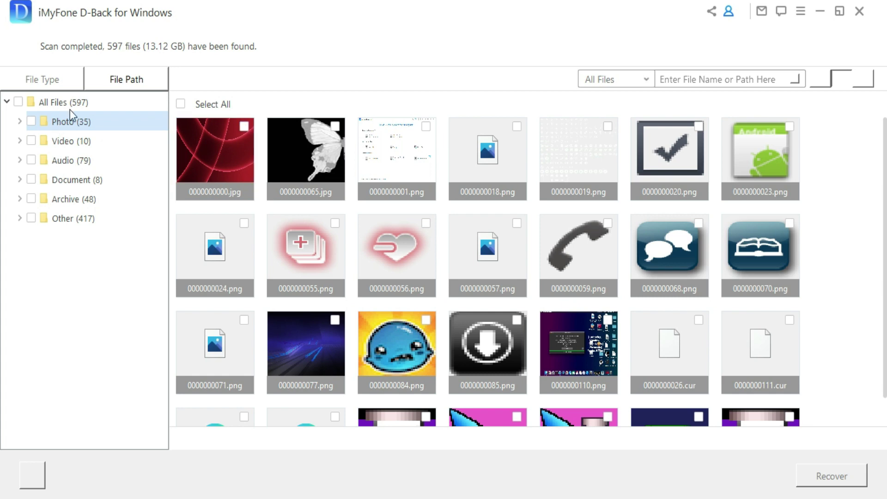
{"action": "left_click", "coordinate": [123, 80]}
{"action": "left_click", "coordinate": [53, 80]}
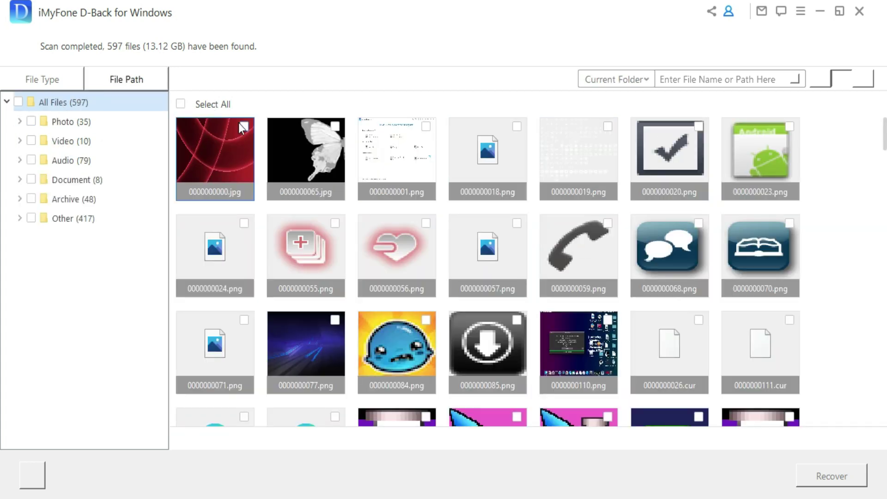
Preview image 0000000000.jpg and browse the Video, Audio, Document, Archive and Other categories
{"action": "double_click", "coordinate": [245, 131]}
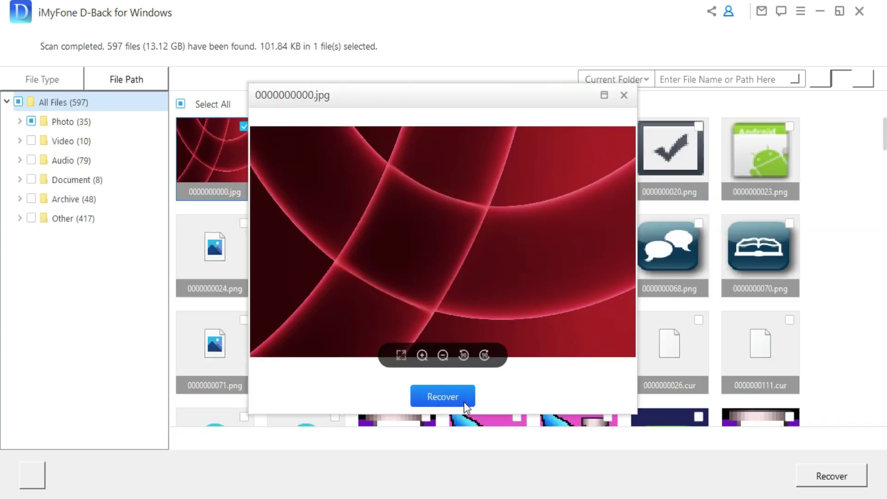
{"action": "left_click", "coordinate": [624, 96]}
{"action": "left_click", "coordinate": [116, 140]}
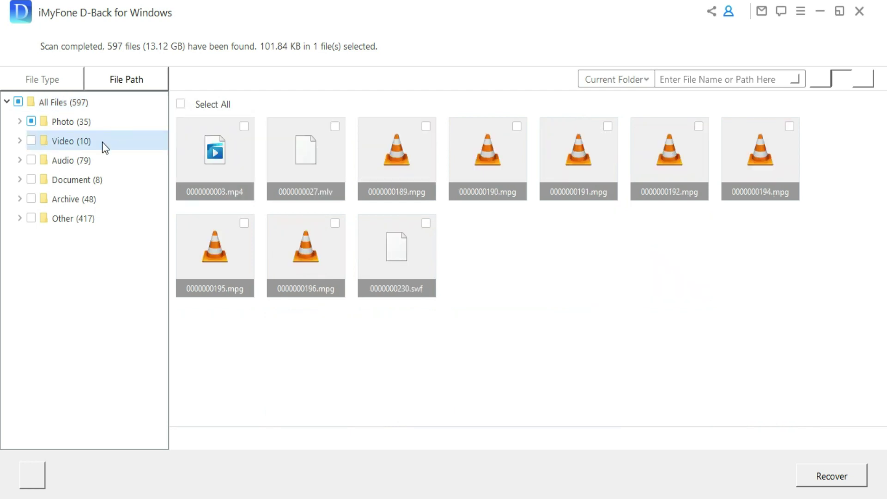
{"action": "left_click", "coordinate": [76, 160]}
{"action": "left_click", "coordinate": [76, 198]}
{"action": "left_click", "coordinate": [95, 180]}
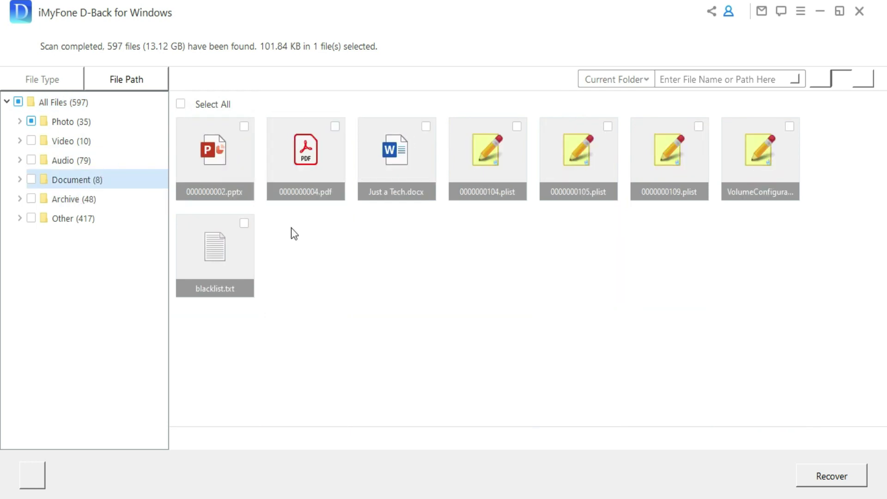
{"action": "left_click", "coordinate": [73, 200]}
{"action": "left_click", "coordinate": [72, 218]}
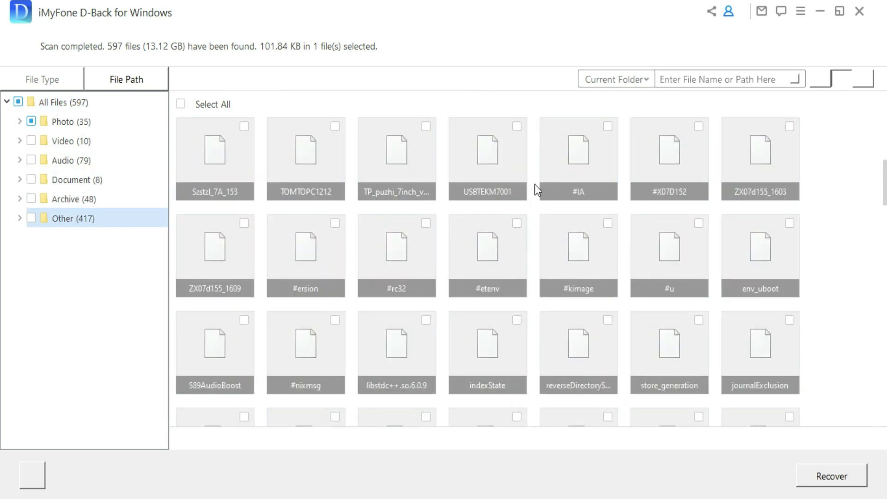
In the drive folder view, preview the MP4 video and mark it for recovery
{"action": "left_click", "coordinate": [126, 79]}
{"action": "left_click", "coordinate": [67, 276]}
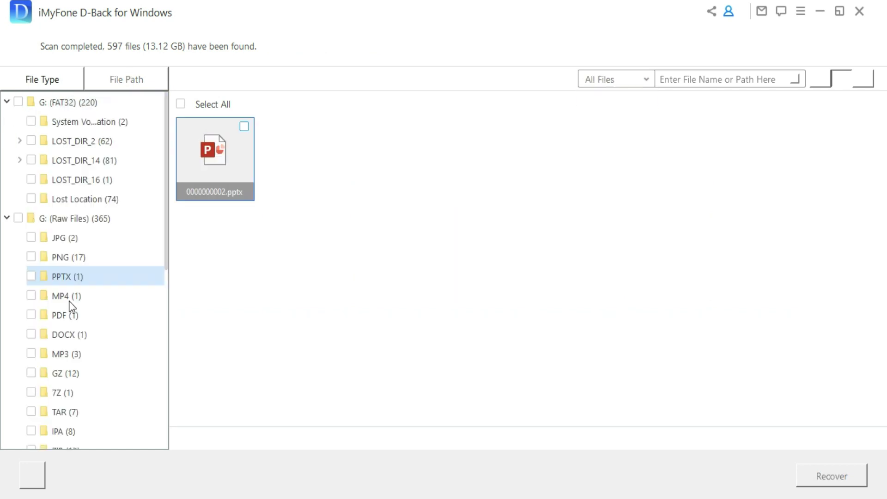
{"action": "left_click", "coordinate": [68, 300]}
{"action": "double_click", "coordinate": [250, 194]}
{"action": "left_click", "coordinate": [625, 92]}
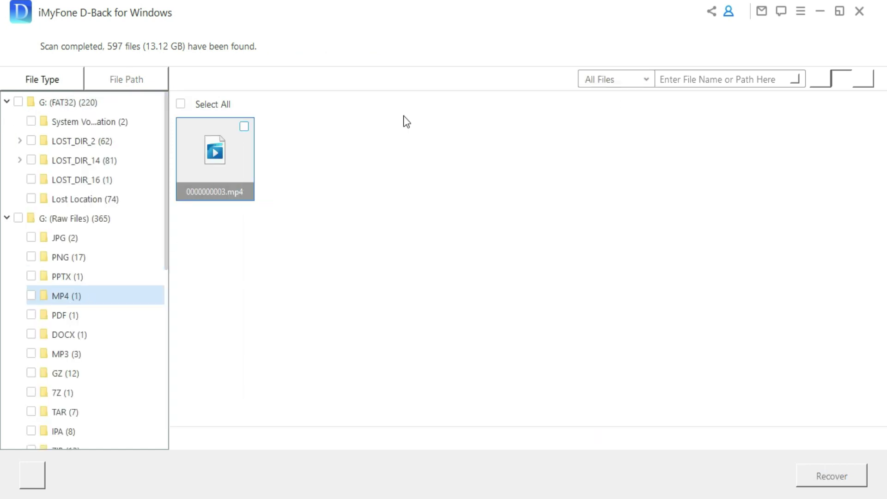
{"action": "left_click", "coordinate": [126, 79]}
Mark an audio file, then recover the four marked files to the Desktop
{"action": "left_click", "coordinate": [64, 142]}
{"action": "key", "text": "Down"}
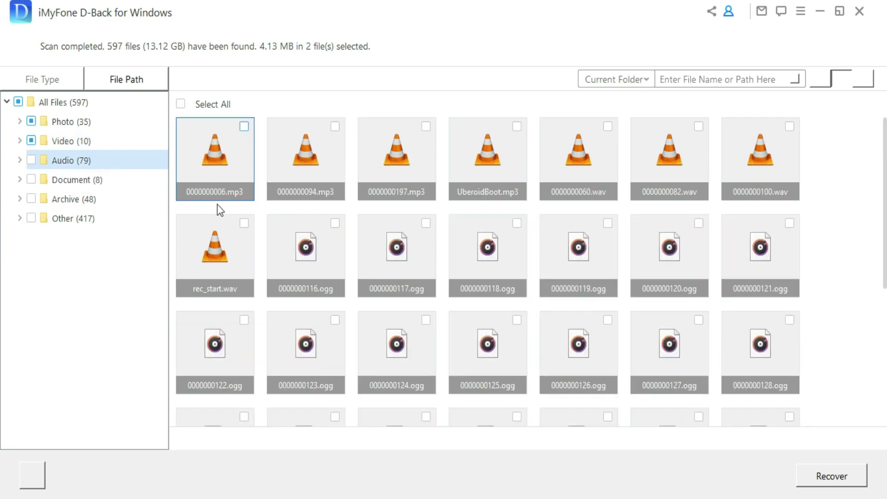
{"action": "key", "text": "Escape"}
{"action": "left_click", "coordinate": [244, 127]}
{"action": "key", "text": "Down"}
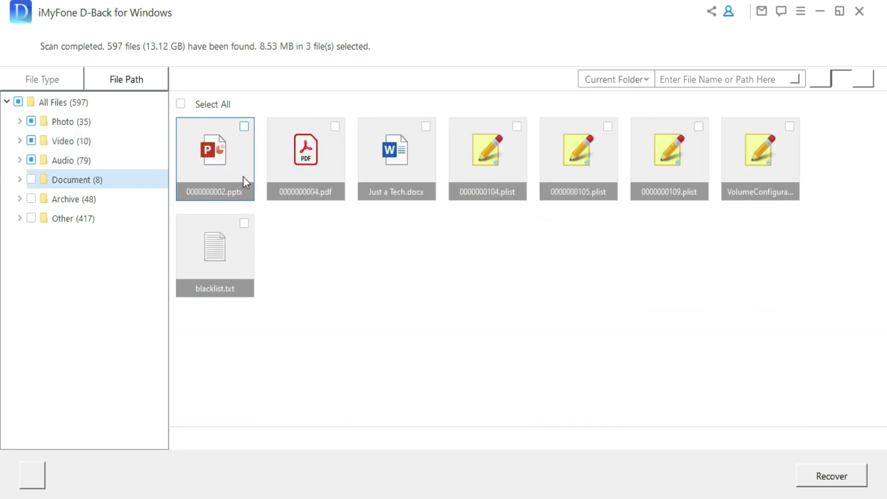
{"action": "left_click", "coordinate": [106, 82]}
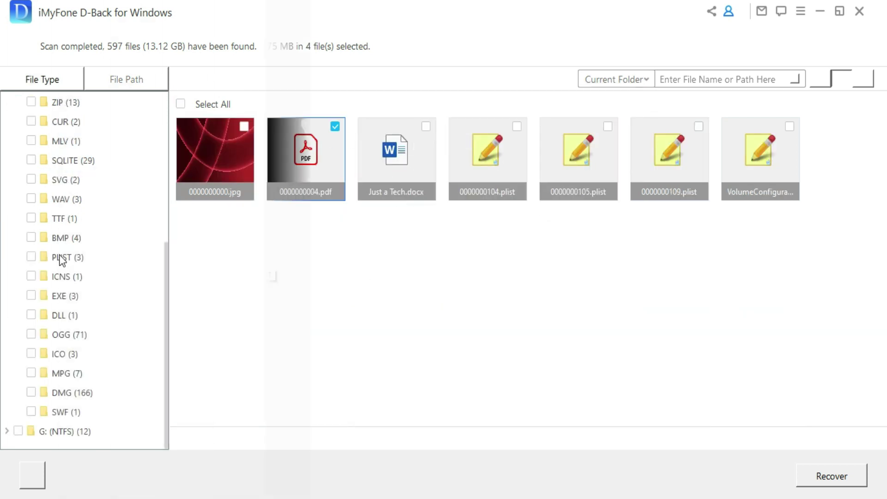
{"action": "left_click", "coordinate": [42, 80]}
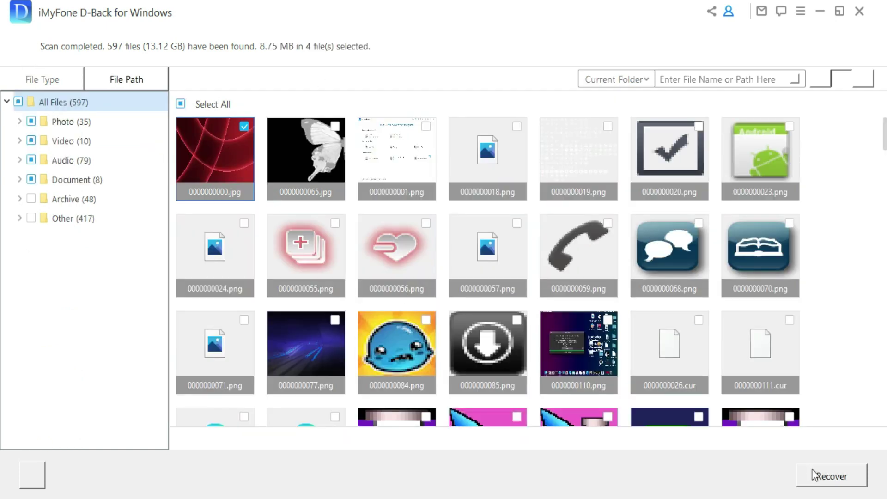
{"action": "left_click", "coordinate": [840, 479]}
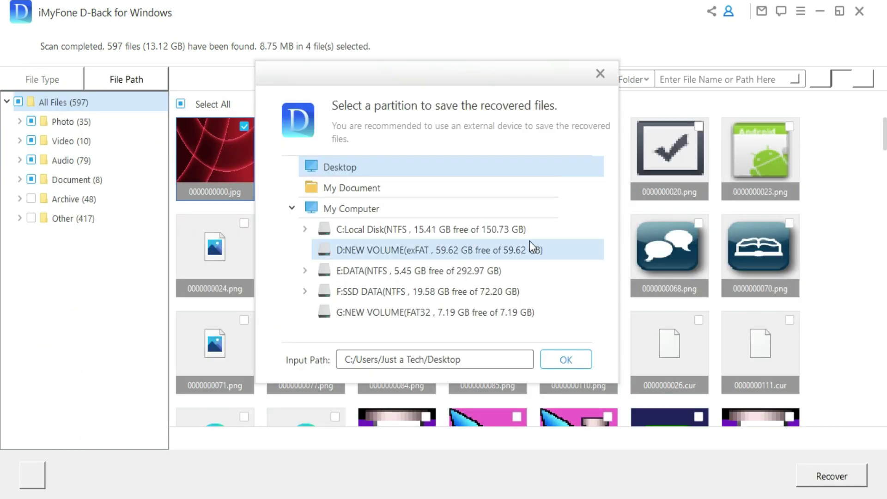
{"action": "left_click", "coordinate": [577, 364]}
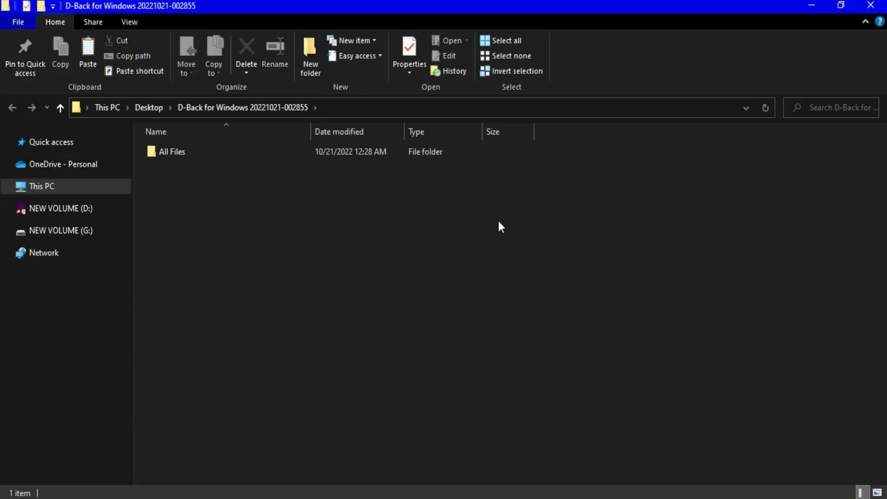
Check the recovered Audio > MP3 folder and open the recovered PDF 0000000004.pdf
{"action": "double_click", "coordinate": [155, 152]}
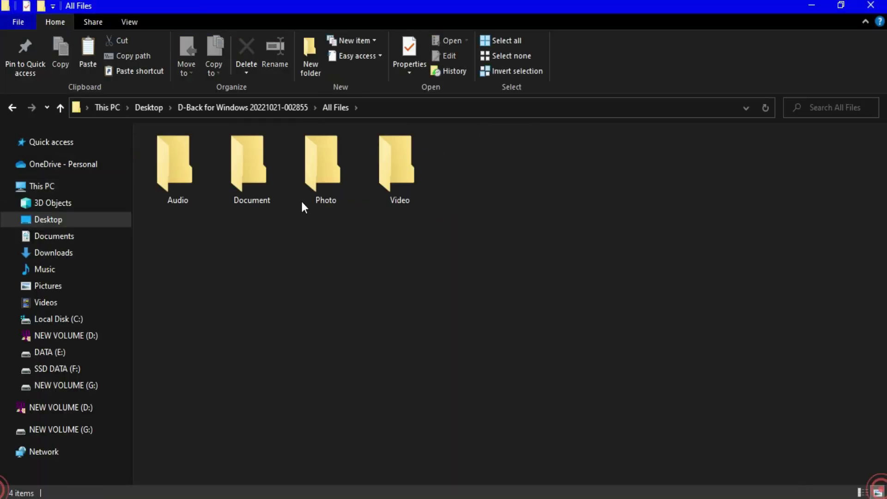
{"action": "double_click", "coordinate": [203, 170]}
{"action": "double_click", "coordinate": [193, 152]}
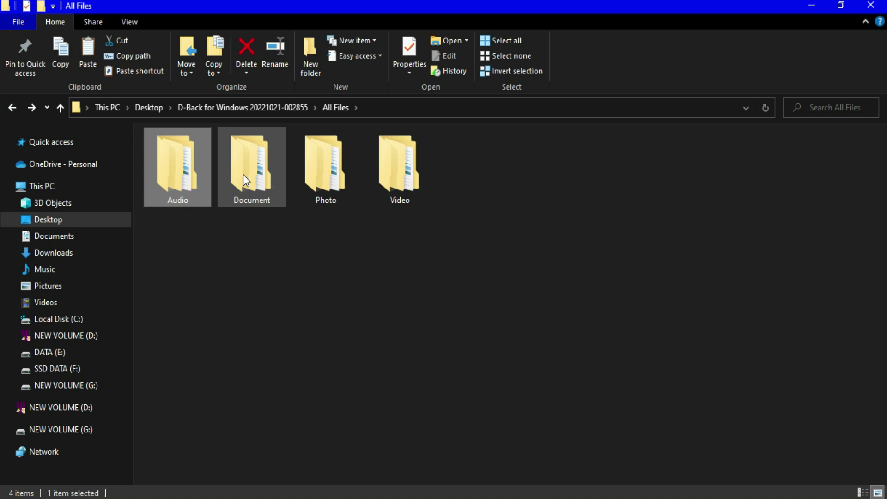
{"action": "double_click", "coordinate": [240, 196]}
{"action": "double_click", "coordinate": [183, 159]}
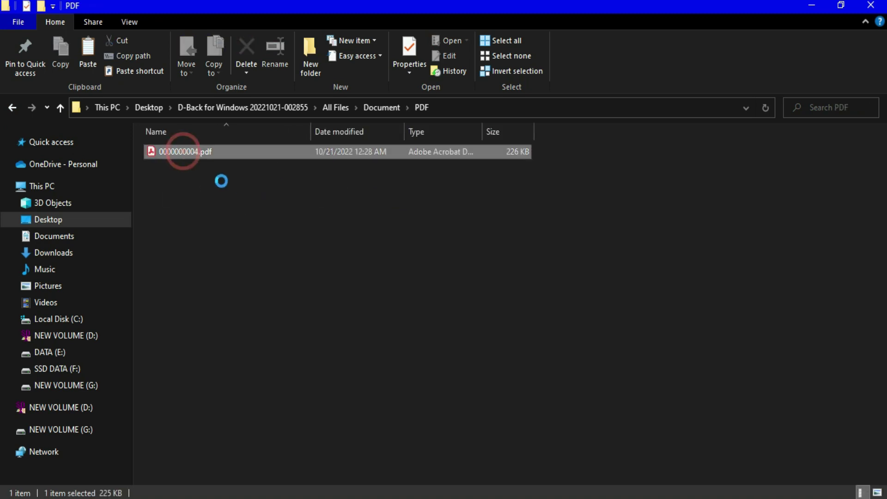
{"action": "scroll", "coordinate": [558, 178], "scroll_direction": "down", "scroll_amount": 5}
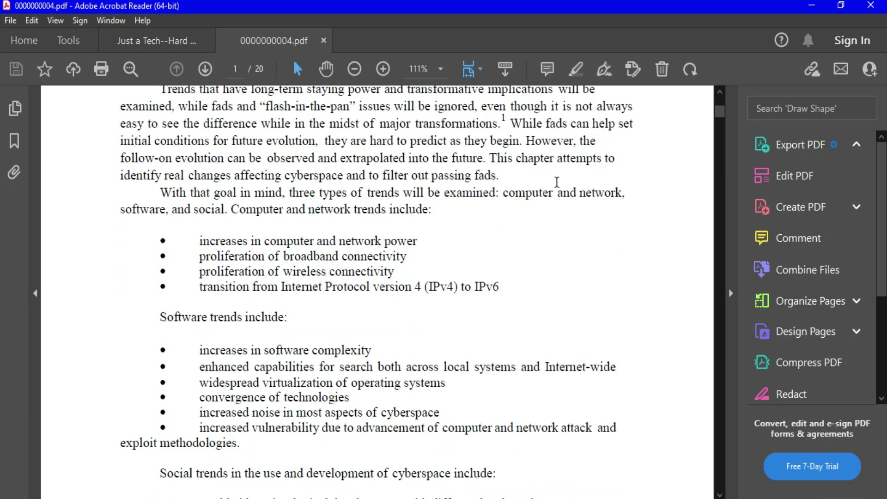
{"action": "left_click", "coordinate": [871, 5]}
{"action": "key", "text": "Return"}
{"action": "left_click", "coordinate": [12, 108]}
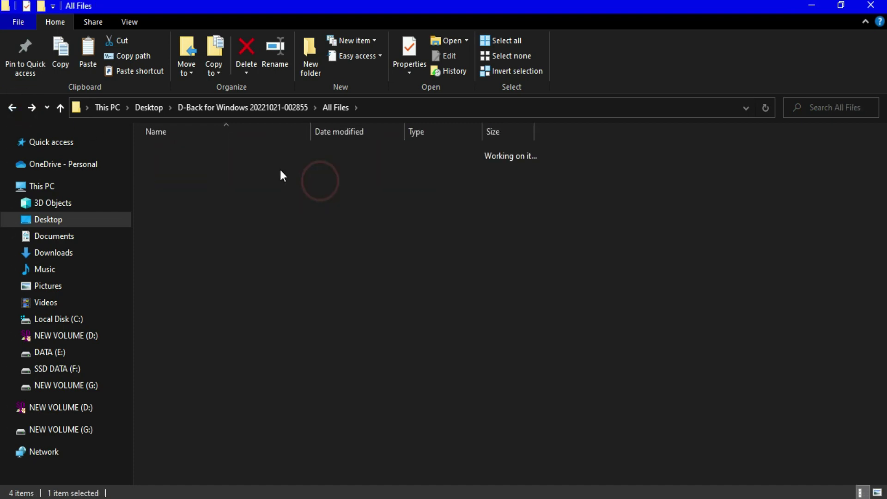
View the recovered 0000000000.jpg in Photo > JPG, then check the Video > MP4 file
{"action": "double_click", "coordinate": [214, 157]}
{"action": "double_click", "coordinate": [277, 198]}
{"action": "left_click", "coordinate": [91, 283]}
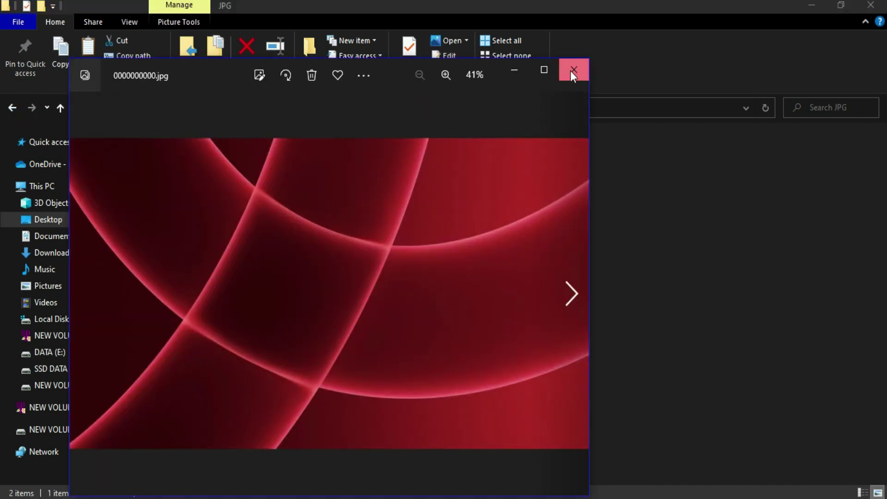
{"action": "left_click", "coordinate": [570, 72]}
{"action": "key", "text": "alt+Left"}
{"action": "key", "text": "alt+Left"}
{"action": "double_click", "coordinate": [397, 160]}
{"action": "double_click", "coordinate": [268, 152]}
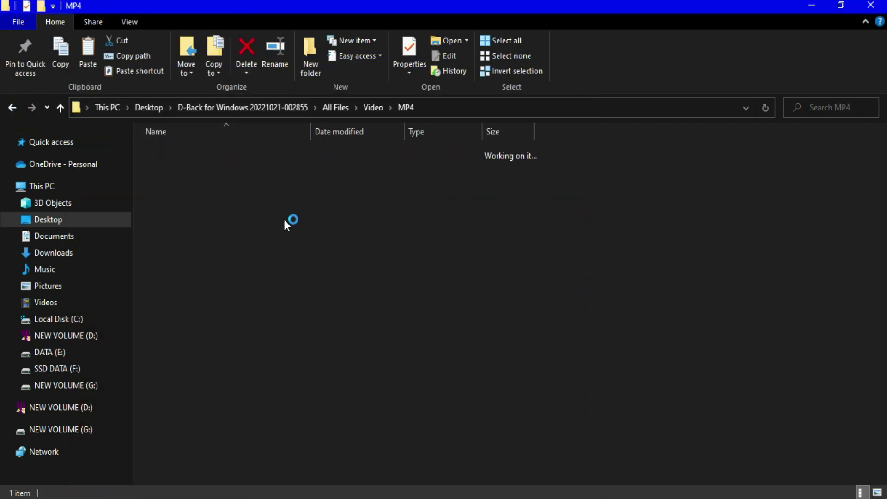
{"action": "left_click_drag", "start_coordinate": [318, 247], "coordinate": [183, 167]}
Close File Explorer, dismiss D-Back's recovery-completed message, and answer the save-scan-result prompt from Home
{"action": "left_click", "coordinate": [870, 5]}
{"action": "left_click", "coordinate": [435, 300]}
{"action": "left_click", "coordinate": [33, 475]}
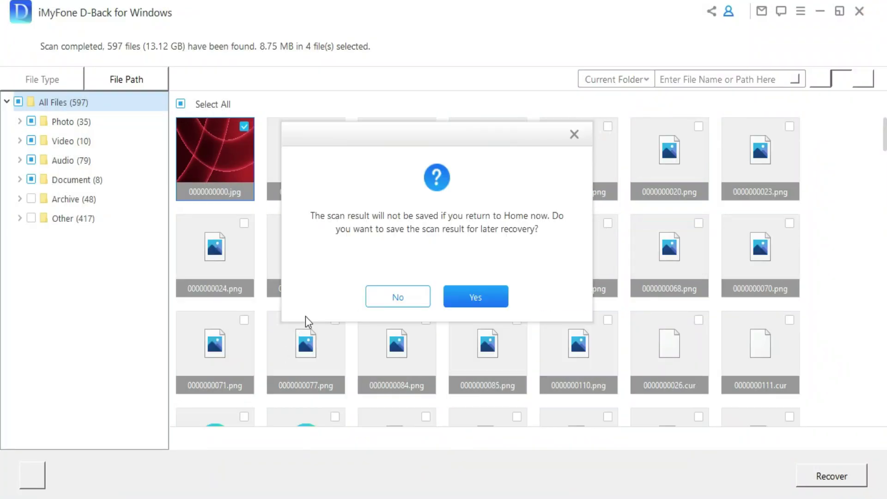
{"action": "left_click", "coordinate": [389, 298]}
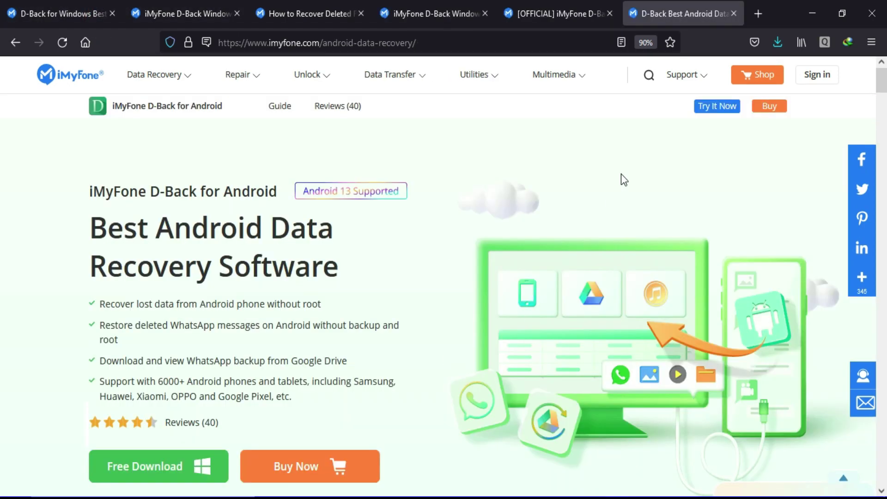
Visit the iPhone data recovery tab, then return to the D-Back for Windows product tab
{"action": "left_click", "coordinate": [555, 14]}
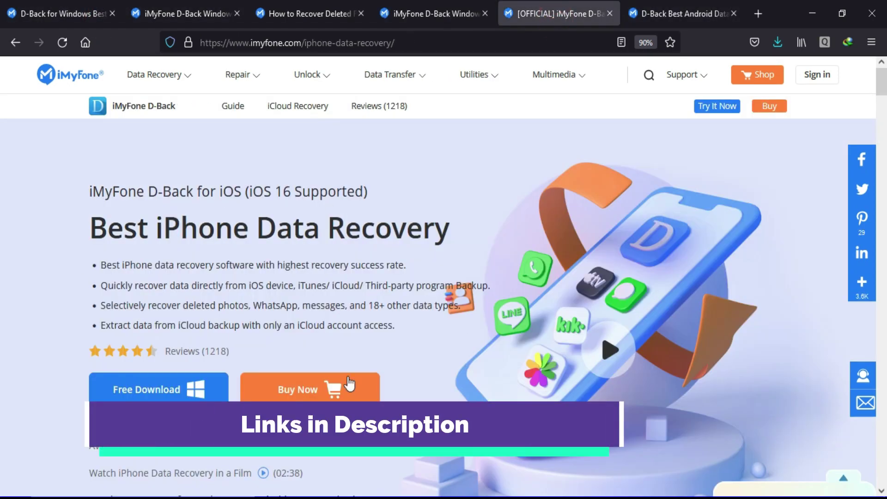
{"action": "left_click", "coordinate": [60, 13]}
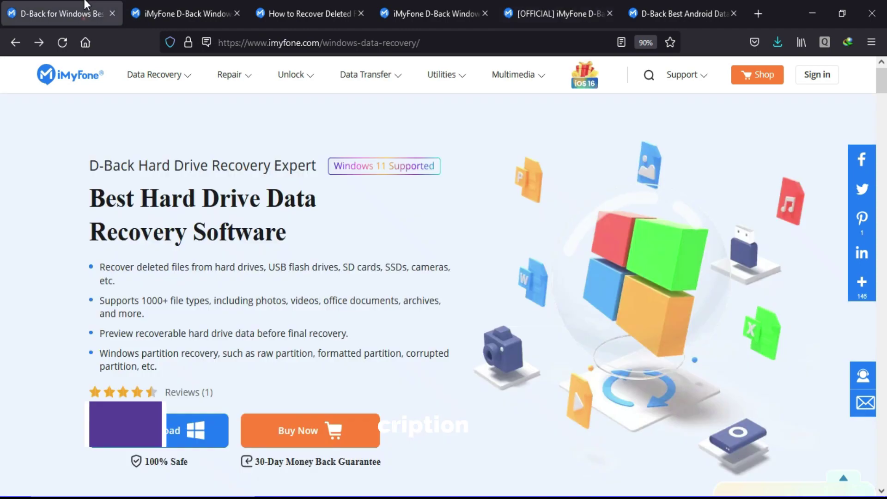